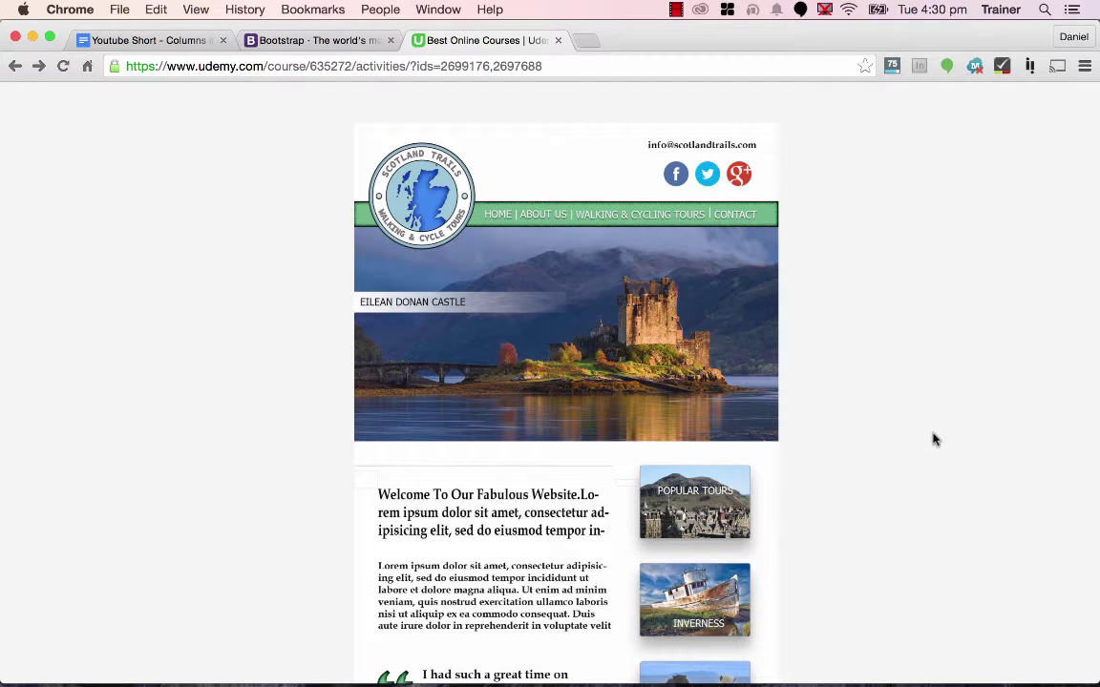
# Reopen the recent BootStrap 4 Template.psd document in Photoshop.
pyautogui.scroll(4, 933, 439)
pyautogui.scroll(-4, 934, 439)
pyautogui.scroll(-1, 934, 439)
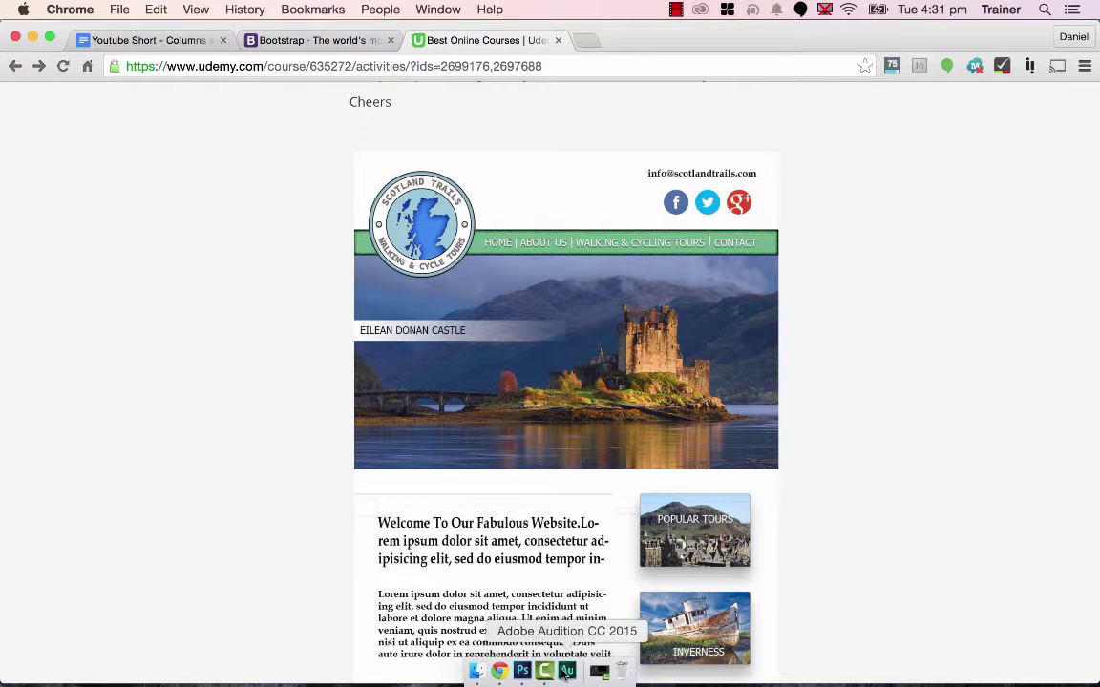
pyautogui.click(536, 664)
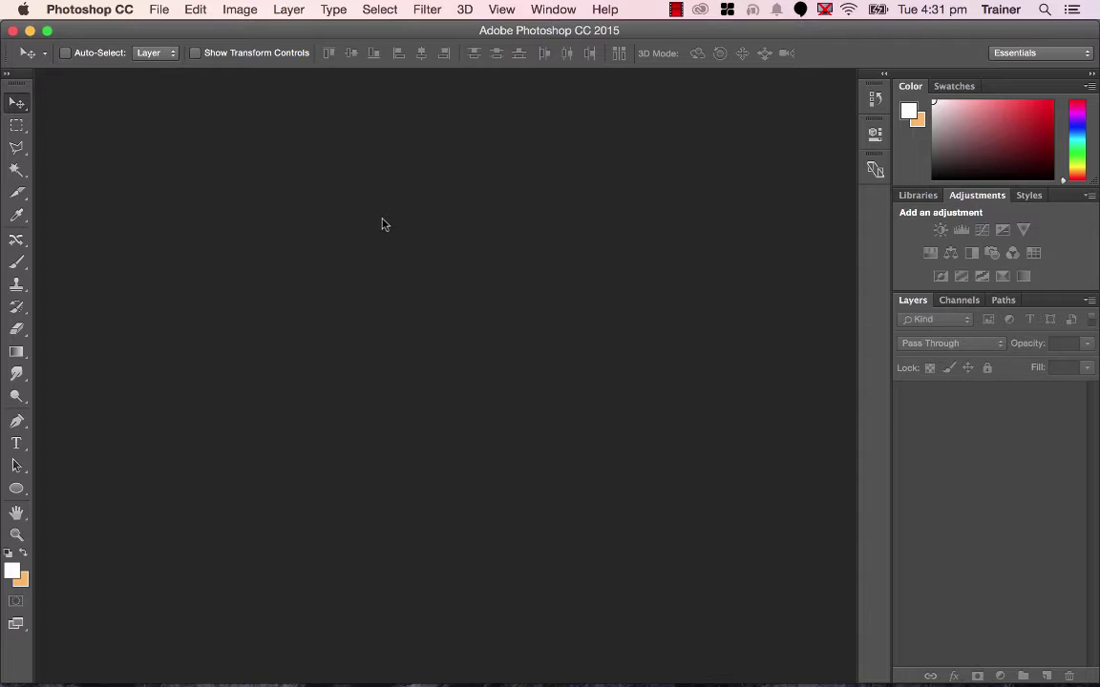
pyautogui.click(156, 12)
pyautogui.moveTo(199, 94)
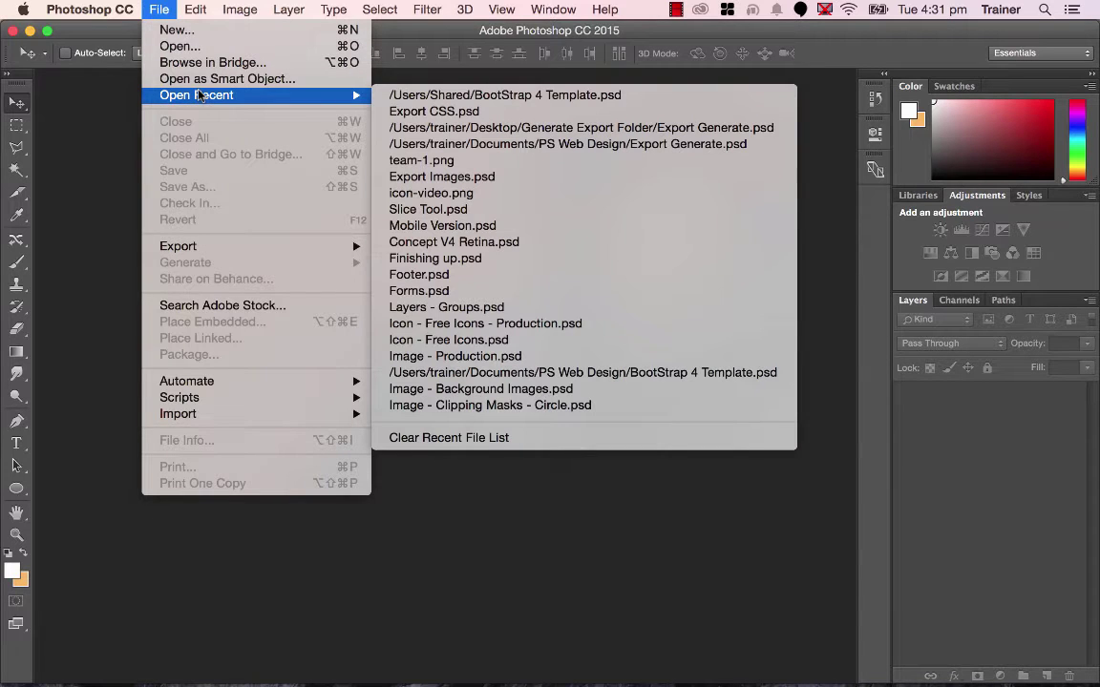
pyautogui.click(492, 96)
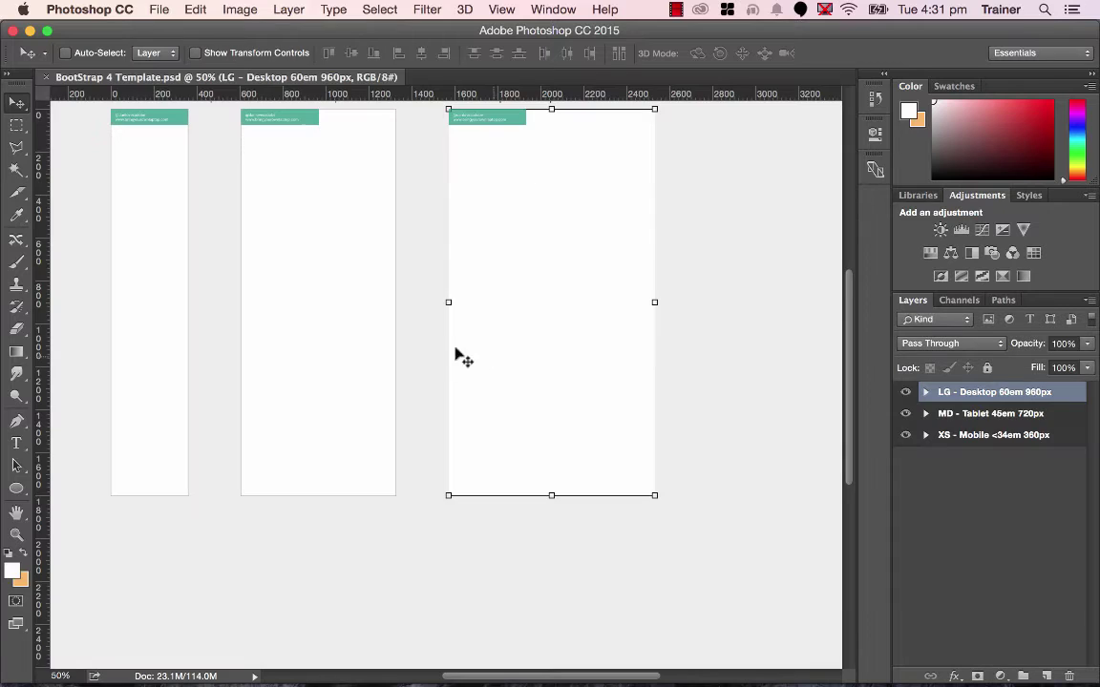
pyautogui.scroll(2, 427, 257)
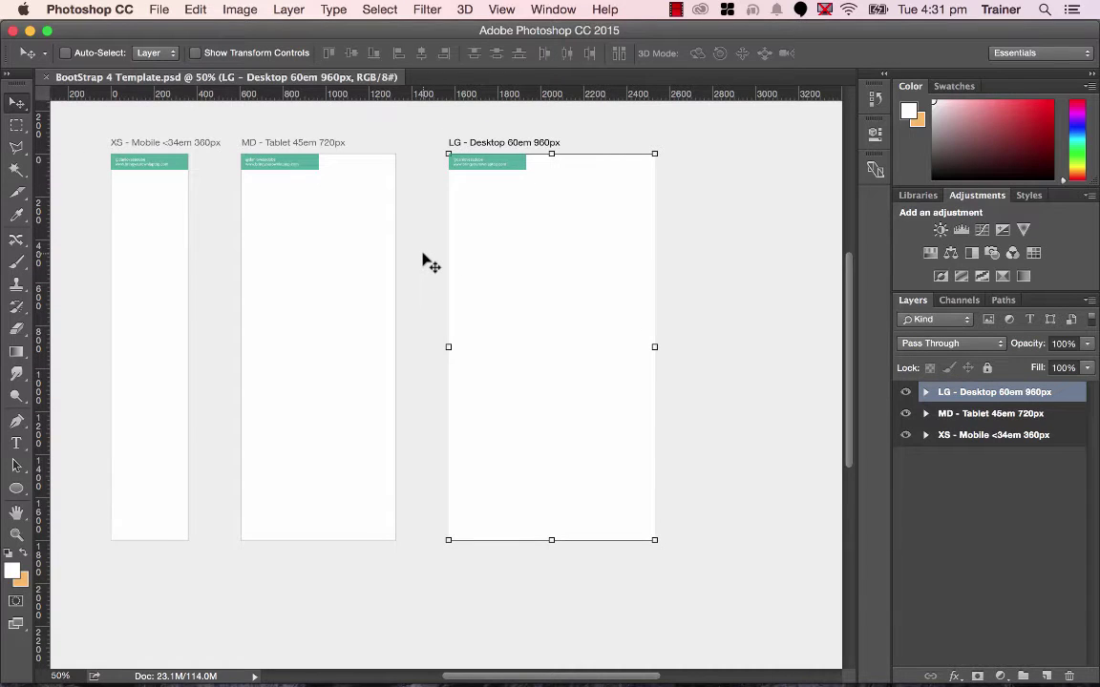
# Show the column guides, zoom into the artboards, then close the document and return to Chrome.
pyautogui.press('super+semicolon')
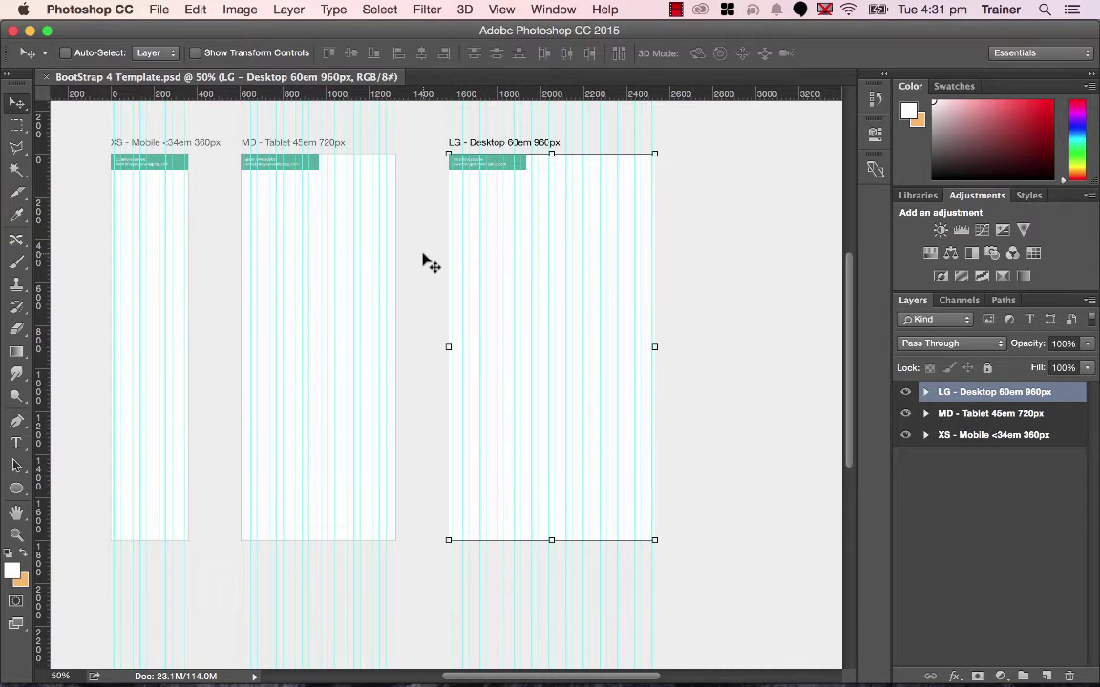
pyautogui.press('super+plus')
pyautogui.moveTo(422, 223); pyautogui.dragTo(457, 379)
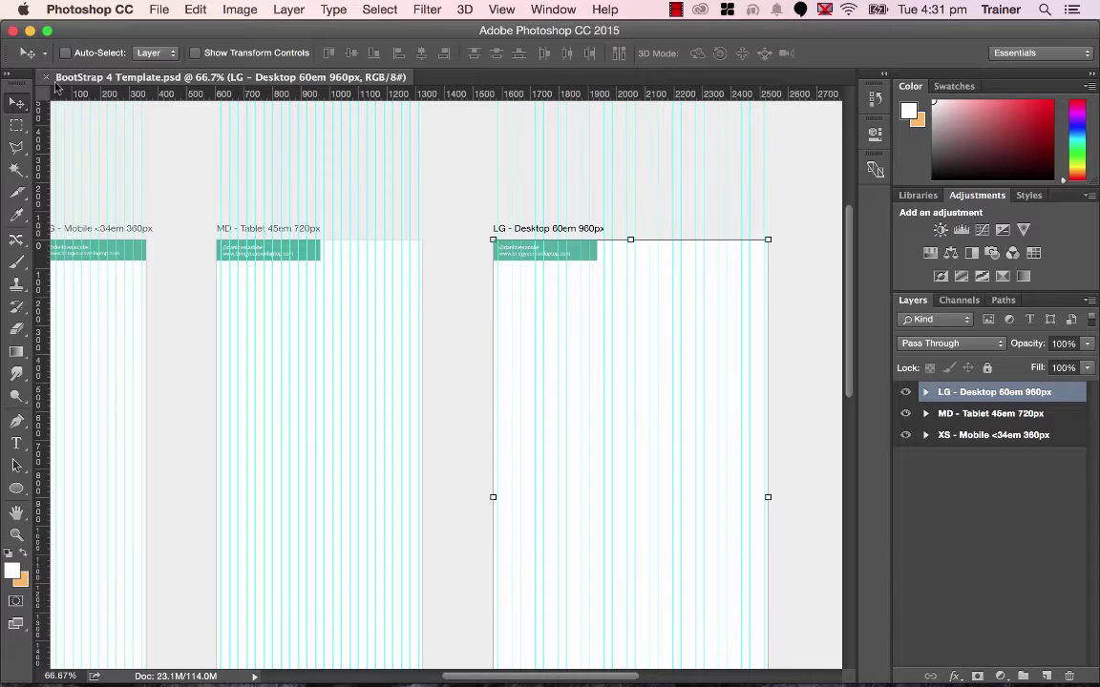
pyautogui.click(46, 77)
pyautogui.press('super+Tab')
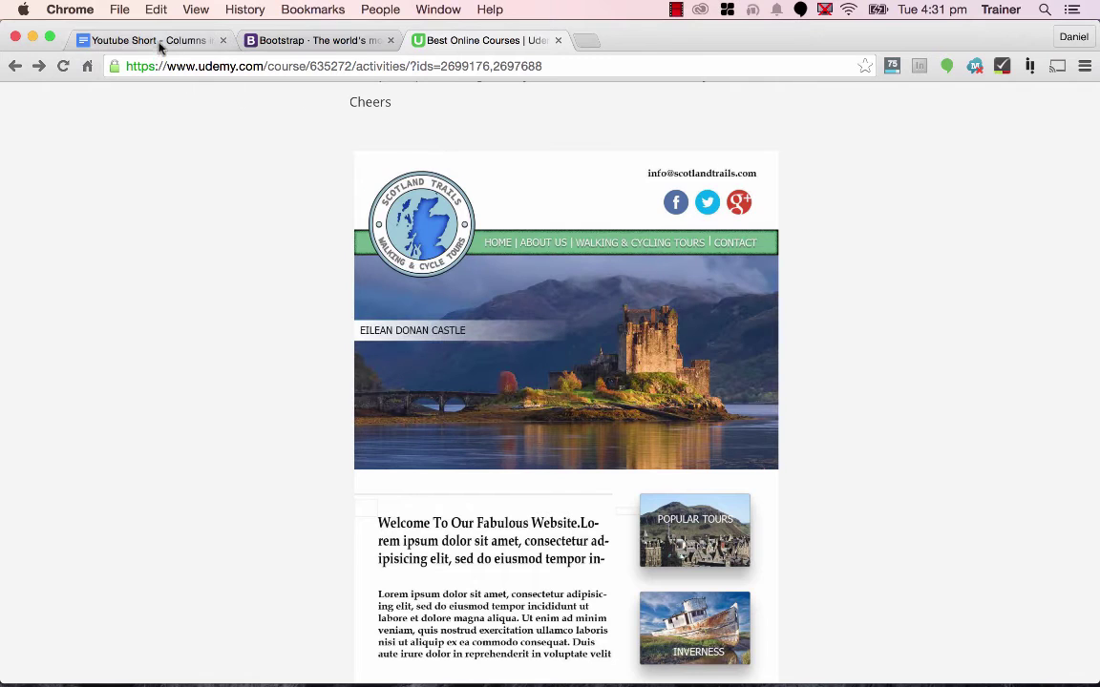
# Navigate from the Bootstrap site through Documentation and Layout to the Grid system page.
pyautogui.click(323, 44)
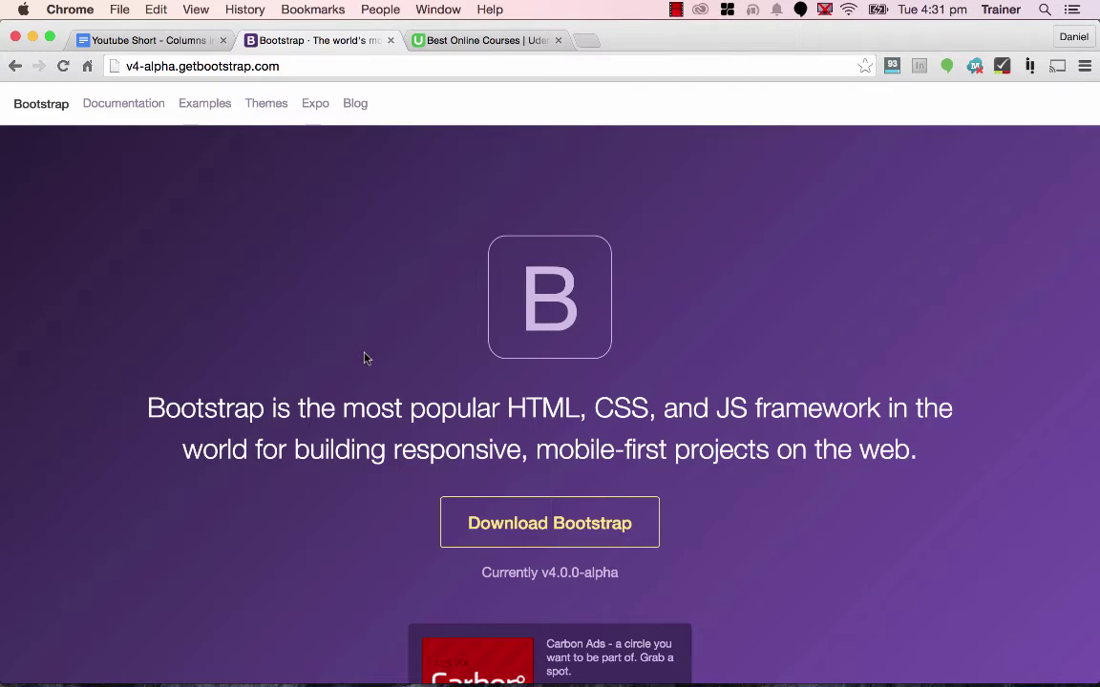
pyautogui.scroll(-1, 364, 358)
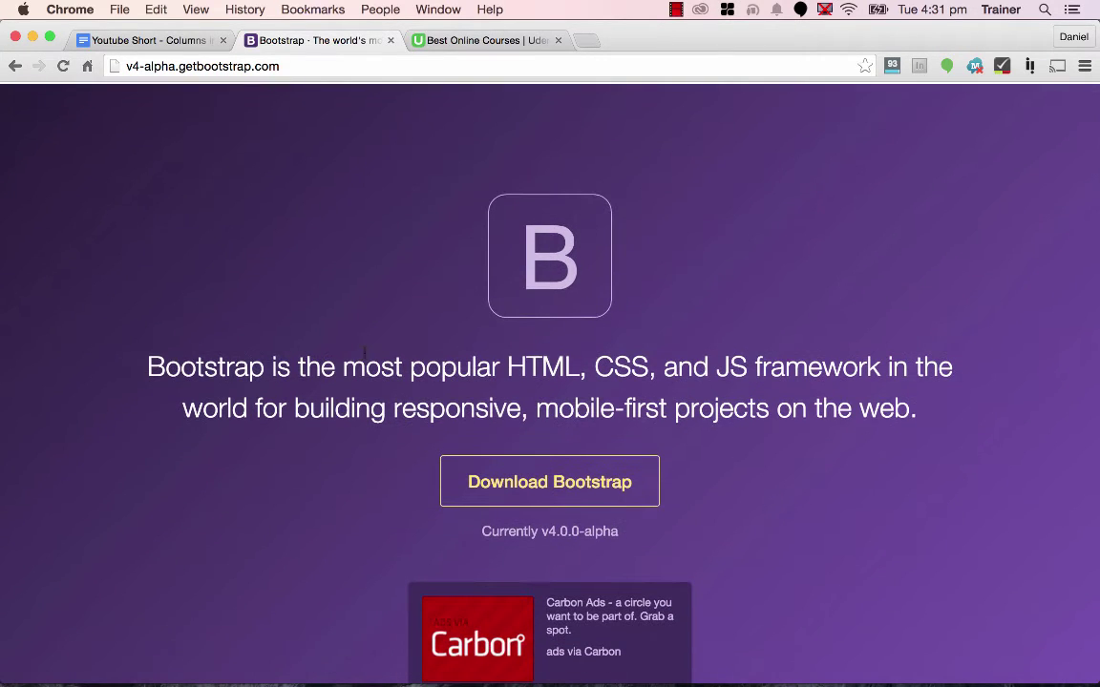
pyautogui.scroll(1, 364, 355)
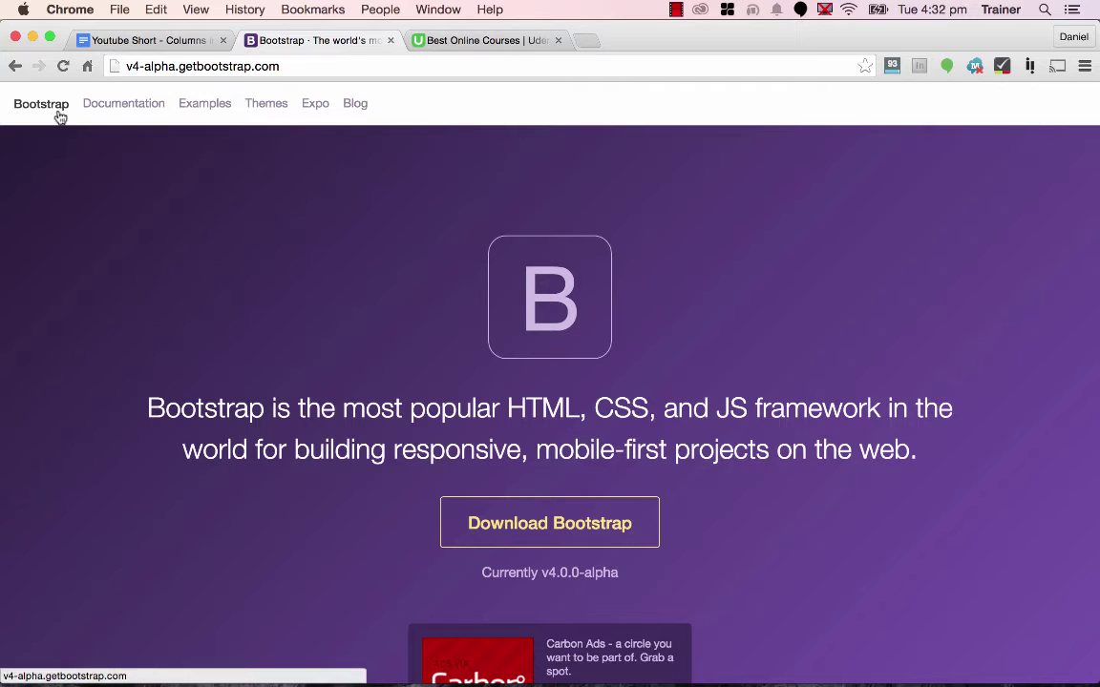
pyautogui.click(103, 108)
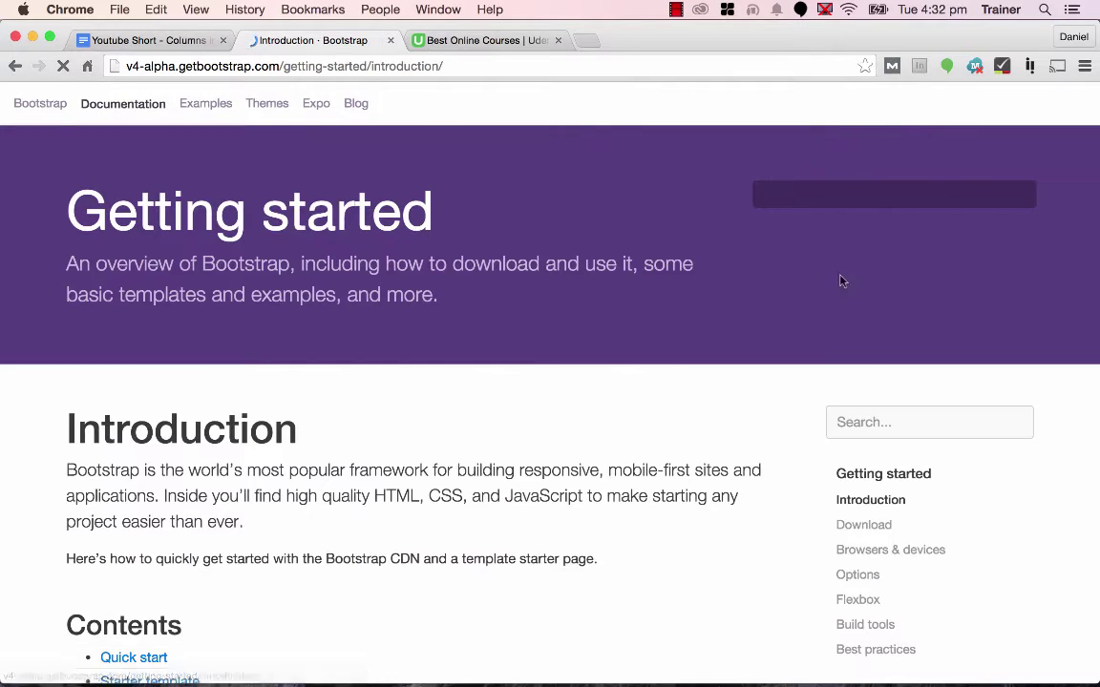
pyautogui.scroll(-2, 864, 429)
pyautogui.scroll(-1, 896, 520)
pyautogui.click(860, 544)
pyautogui.scroll(-2, 896, 467)
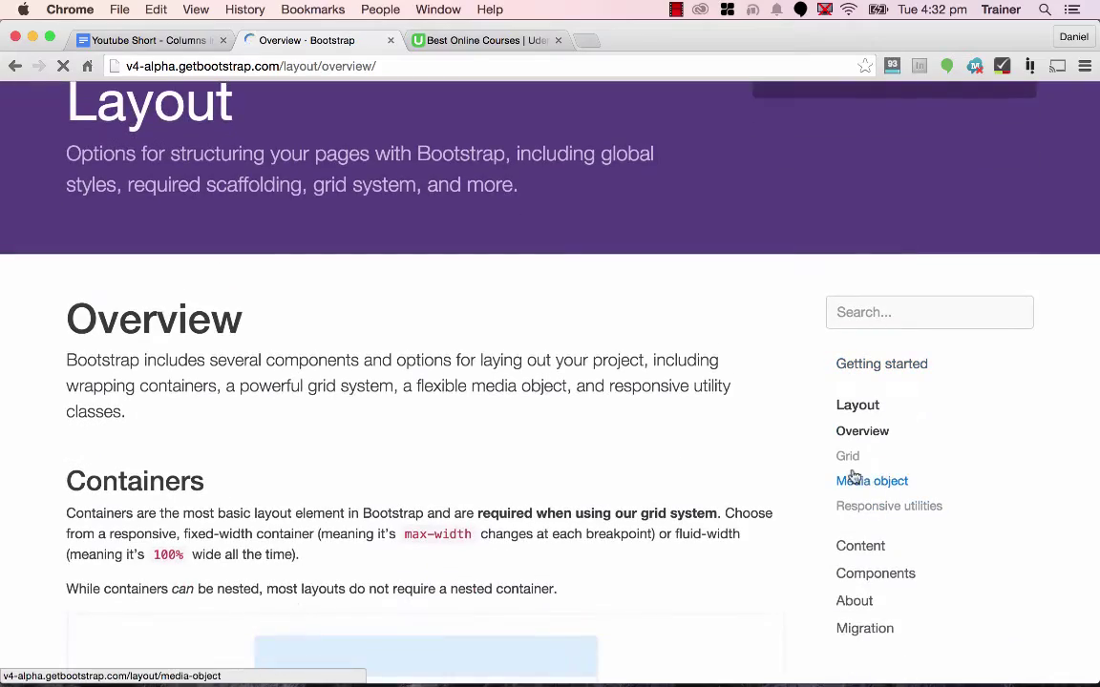
pyautogui.click(849, 458)
pyautogui.scroll(-15, 589, 511)
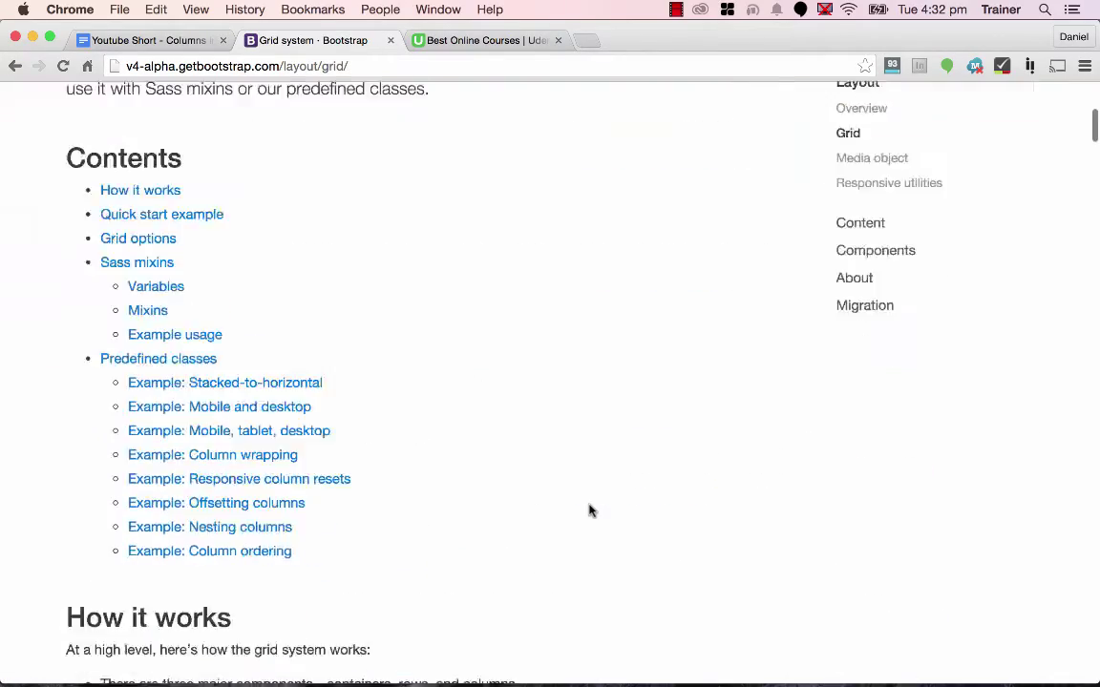
# Scroll to the Grid options table and highlight the 60rem Large width, 12 columns and 15px gutter.
pyautogui.scroll(-10, 589, 510)
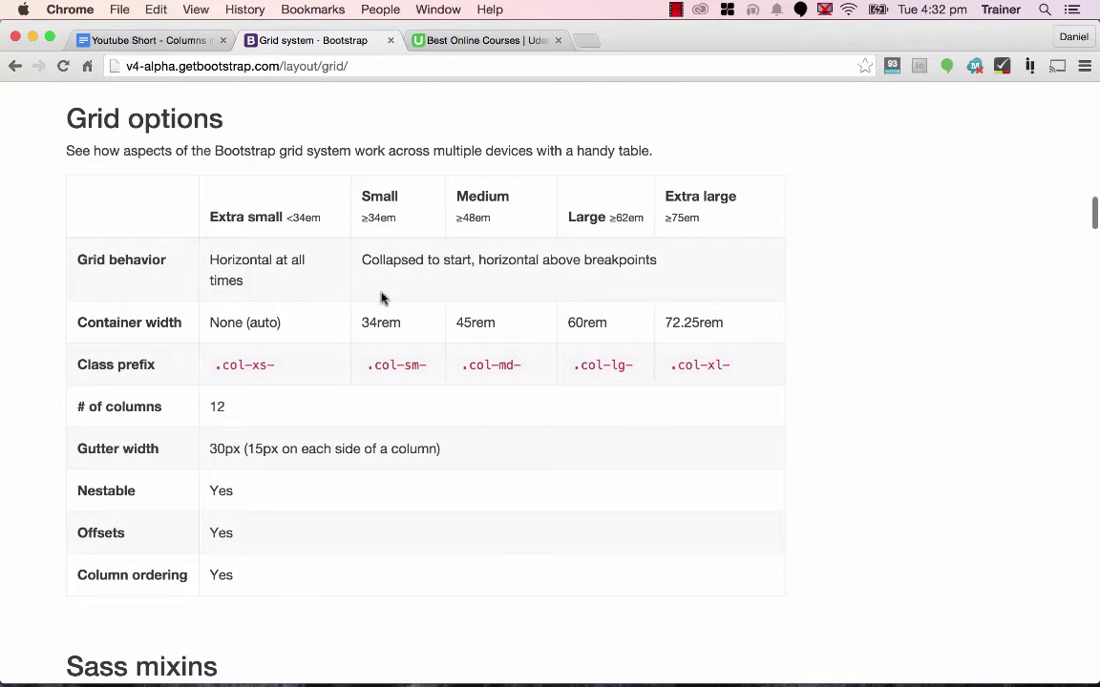
pyautogui.doubleClick(580, 217)
pyautogui.moveTo(569, 323); pyautogui.dragTo(612, 324)
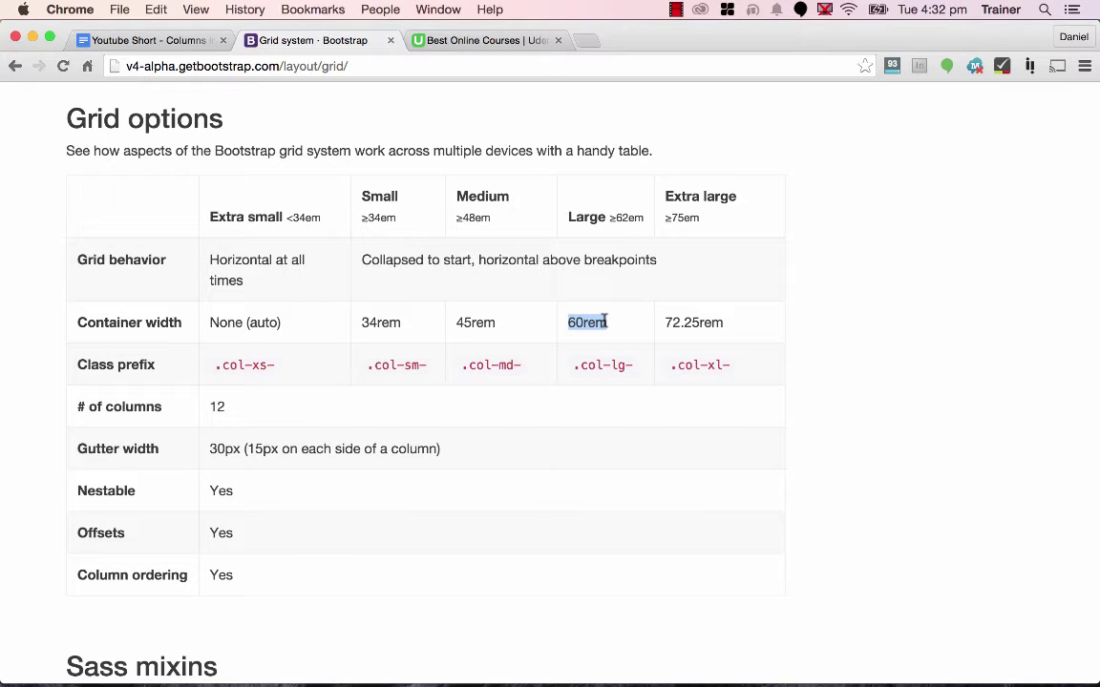
pyautogui.moveTo(568, 322); pyautogui.dragTo(583, 323)
pyautogui.doubleClick(218, 408)
pyautogui.click(219, 407)
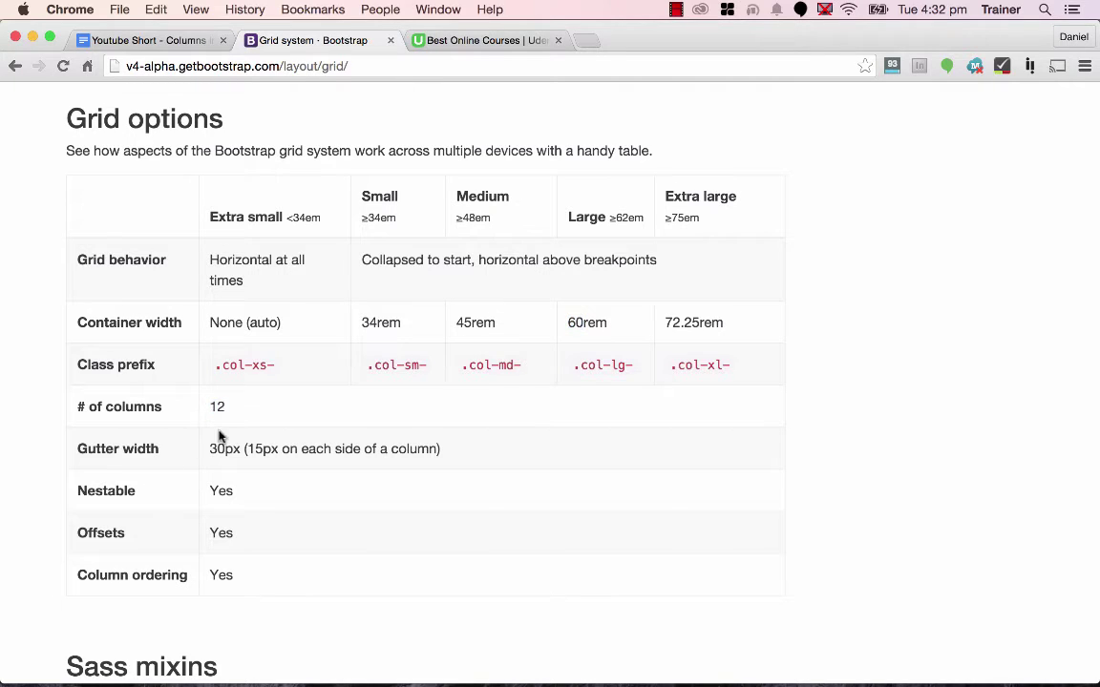
pyautogui.moveTo(247, 449); pyautogui.dragTo(276, 452)
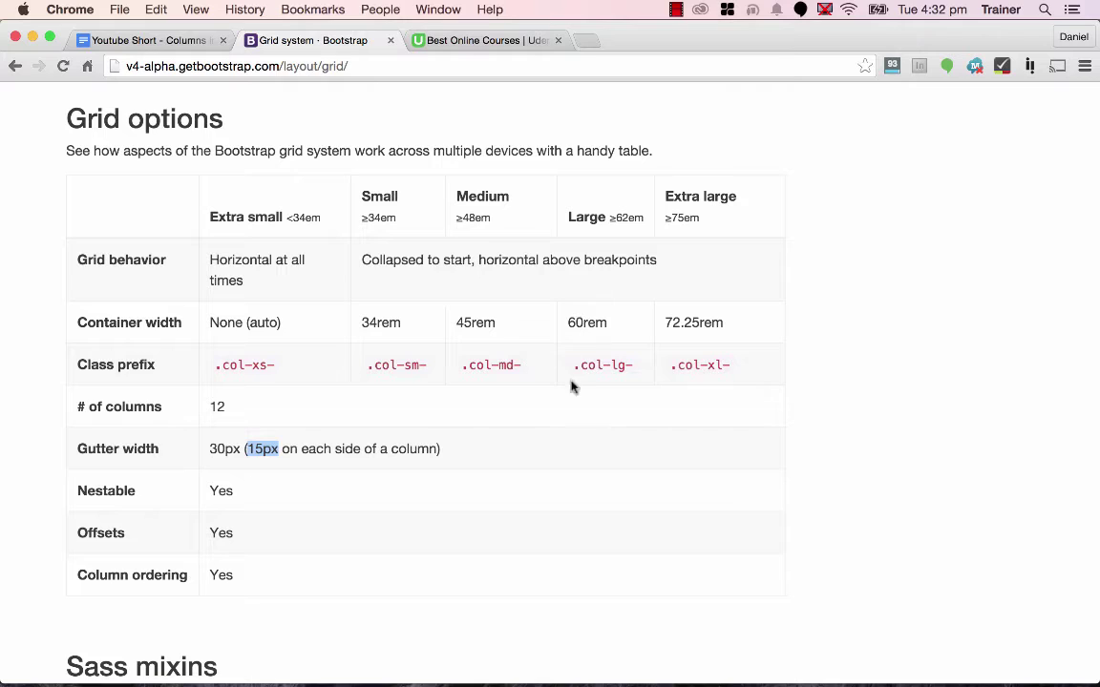
pyautogui.click(283, 451)
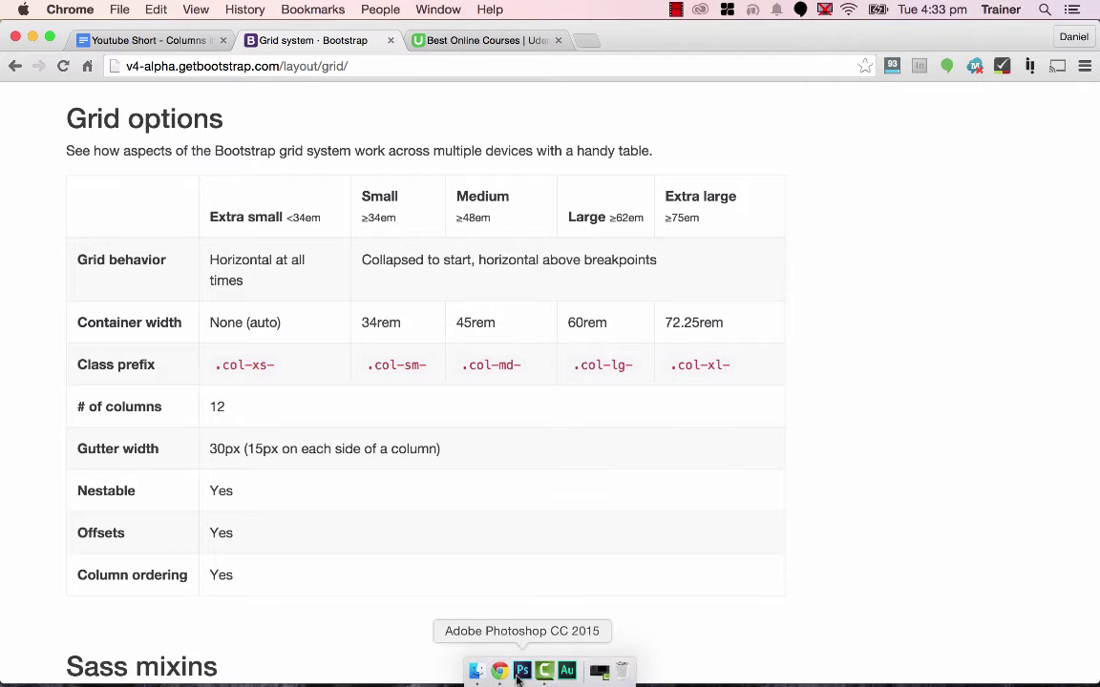
# Create a new transparent document 960 px wide by 1800 px tall at 72 ppi.
pyautogui.click(522, 670)
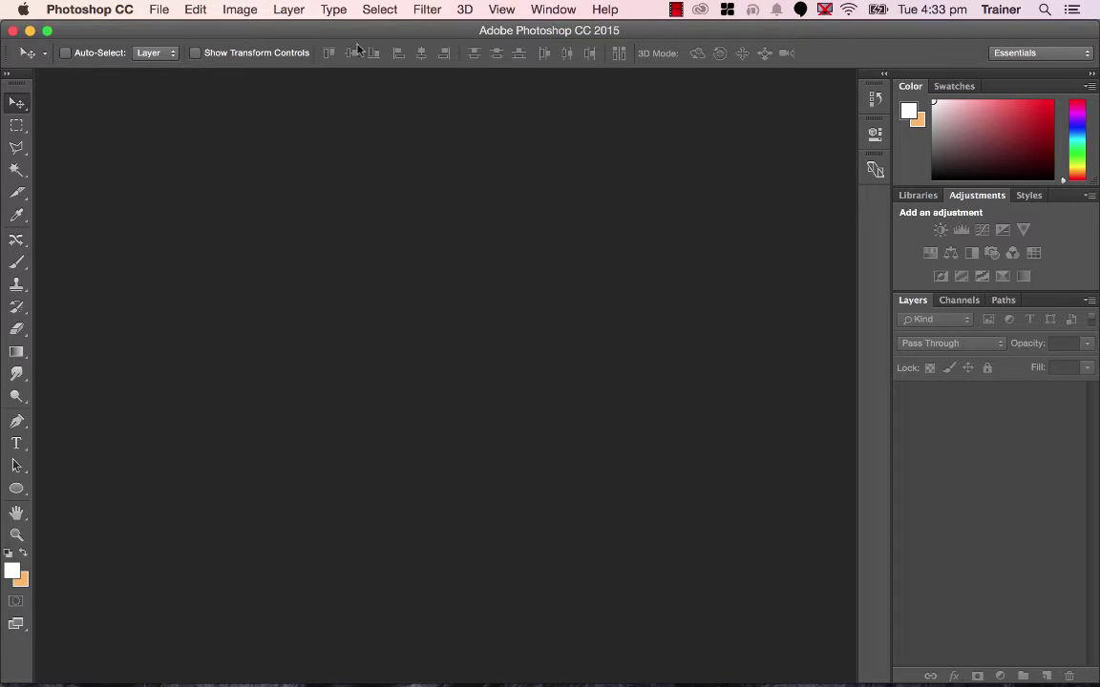
pyautogui.click(157, 10)
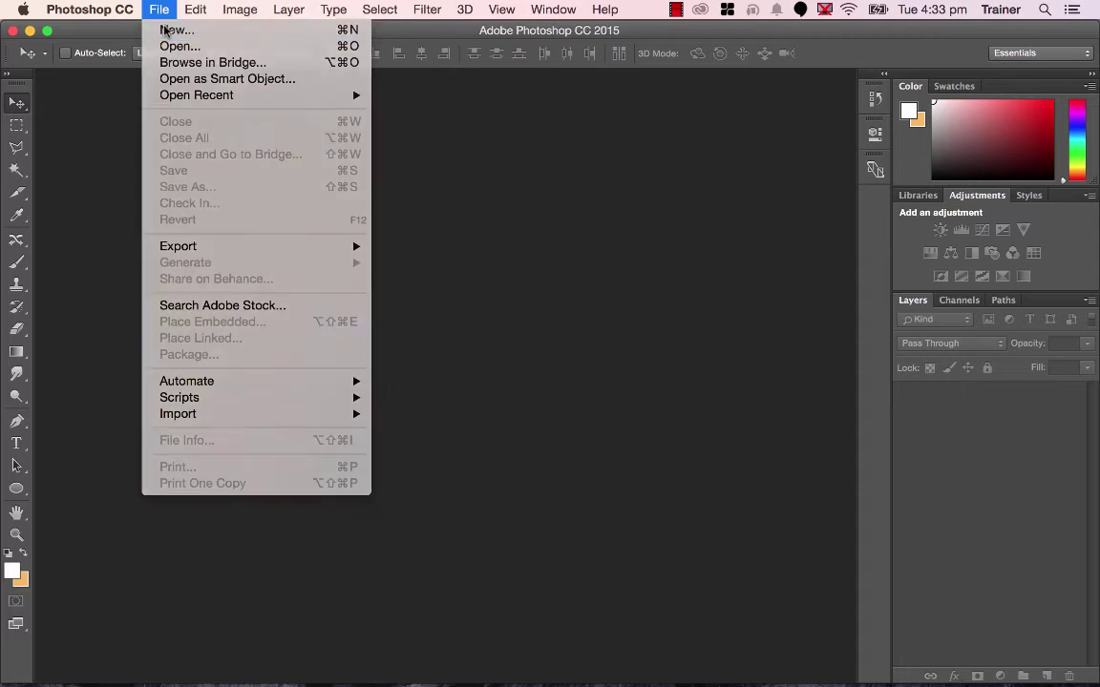
pyautogui.click(164, 31)
pyautogui.doubleClick(435, 279)
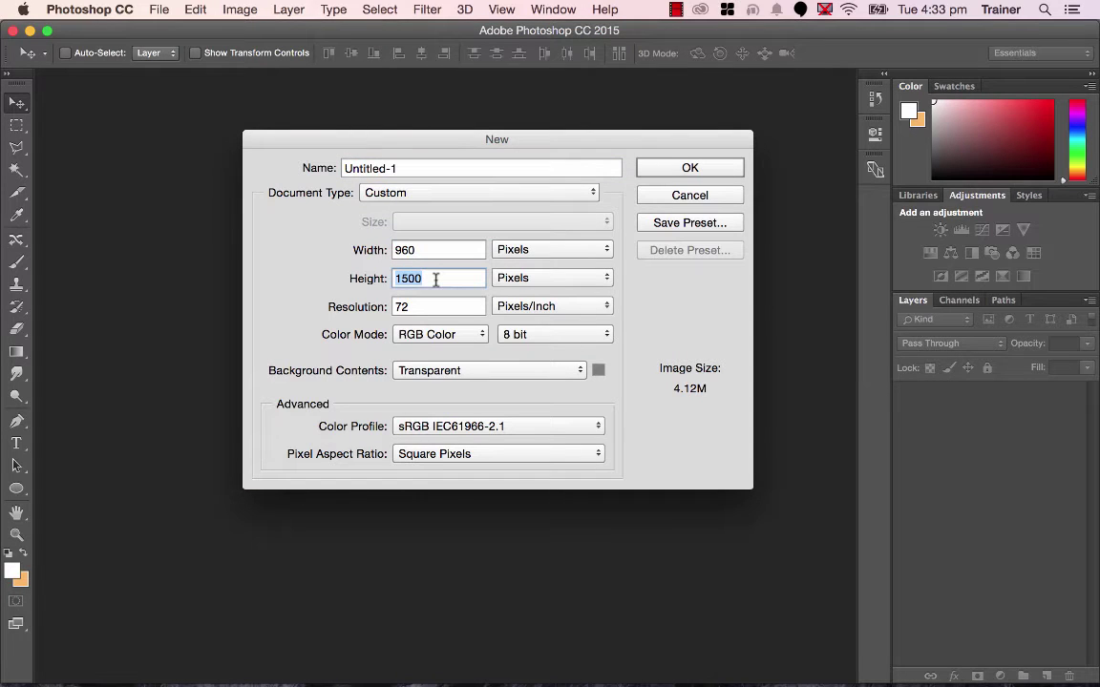
pyautogui.write('1800')
pyautogui.doubleClick(412, 306)
pyautogui.click(691, 168)
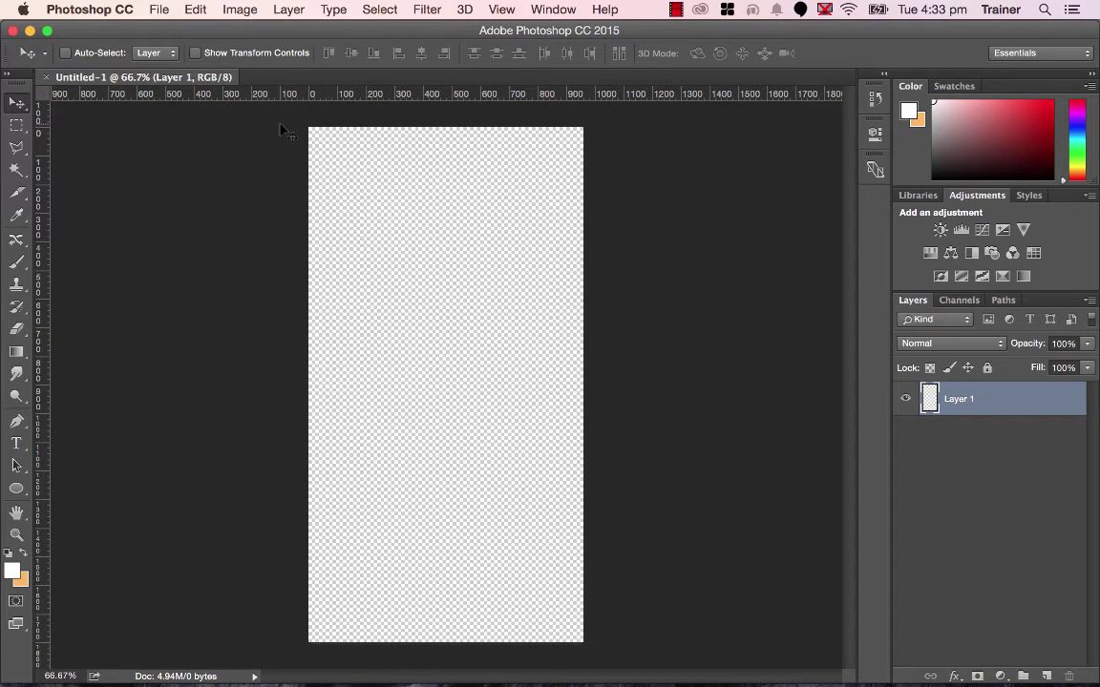
pyautogui.click(501, 10)
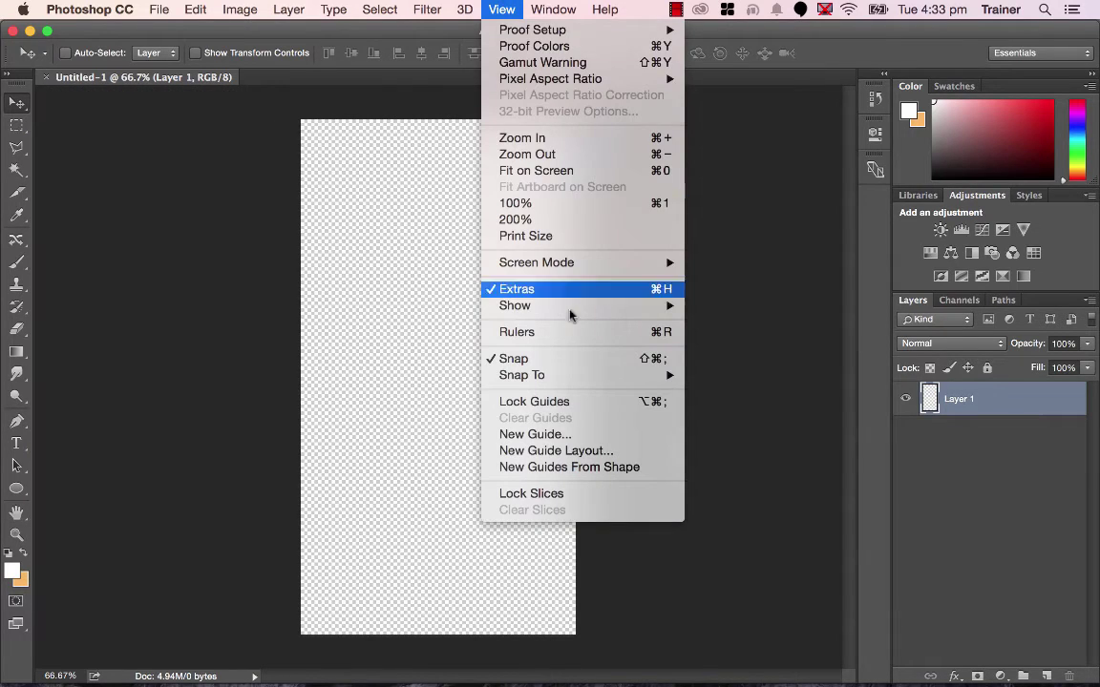
pyautogui.click(555, 332)
pyautogui.moveTo(38, 246); pyautogui.dragTo(345, 250)
pyautogui.moveTo(42, 215); pyautogui.dragTo(422, 247)
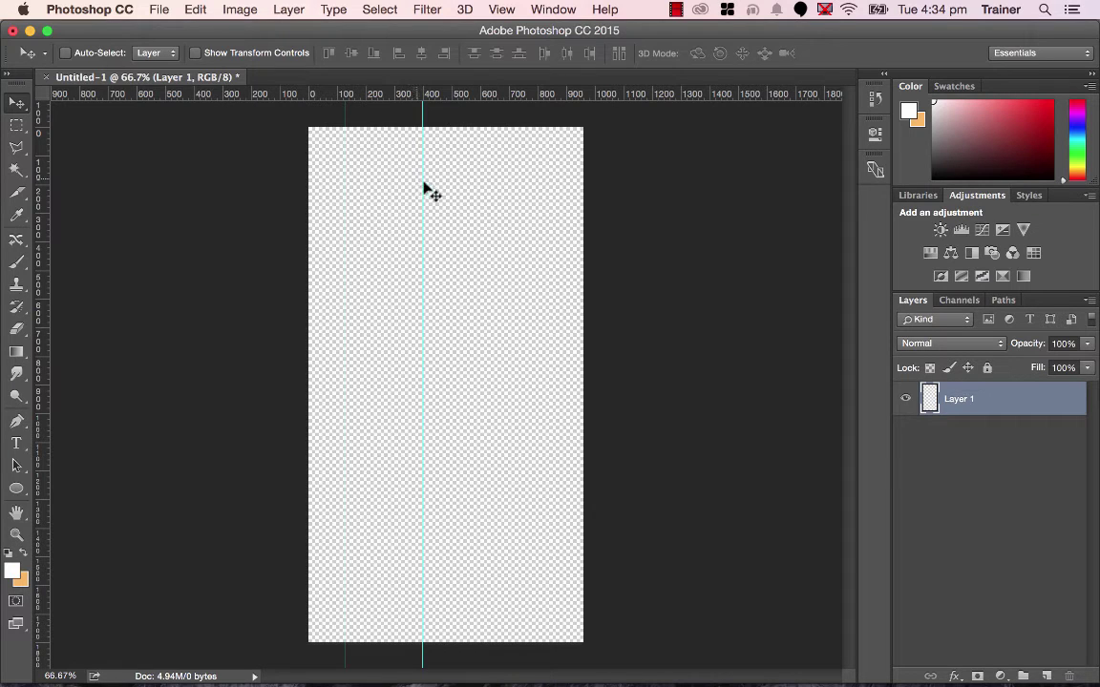
pyautogui.click(345, 143)
pyautogui.press('super+alt+z')
pyautogui.press('super+alt+z')
pyautogui.press('super+alt+z')
pyautogui.press('super+alt+z')
pyautogui.press('super+alt+z')
pyautogui.click(497, 8)
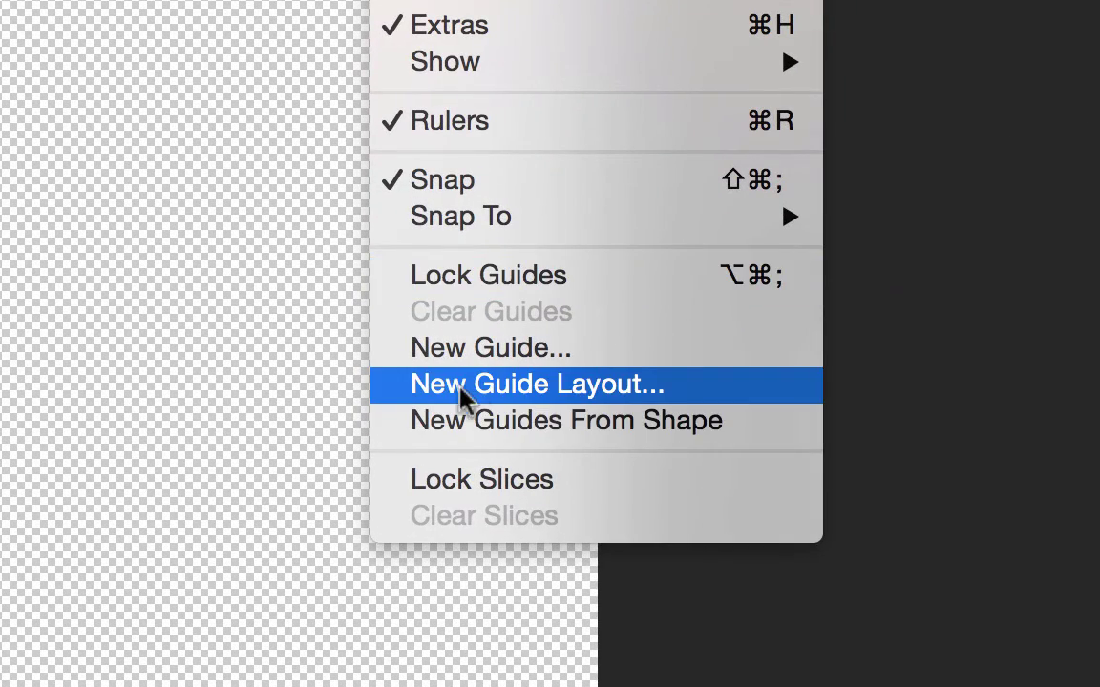
# Apply a guide layout using the 12 Column preset, 30 px gutter, and 15 px left and right margins.
pyautogui.click(573, 387)
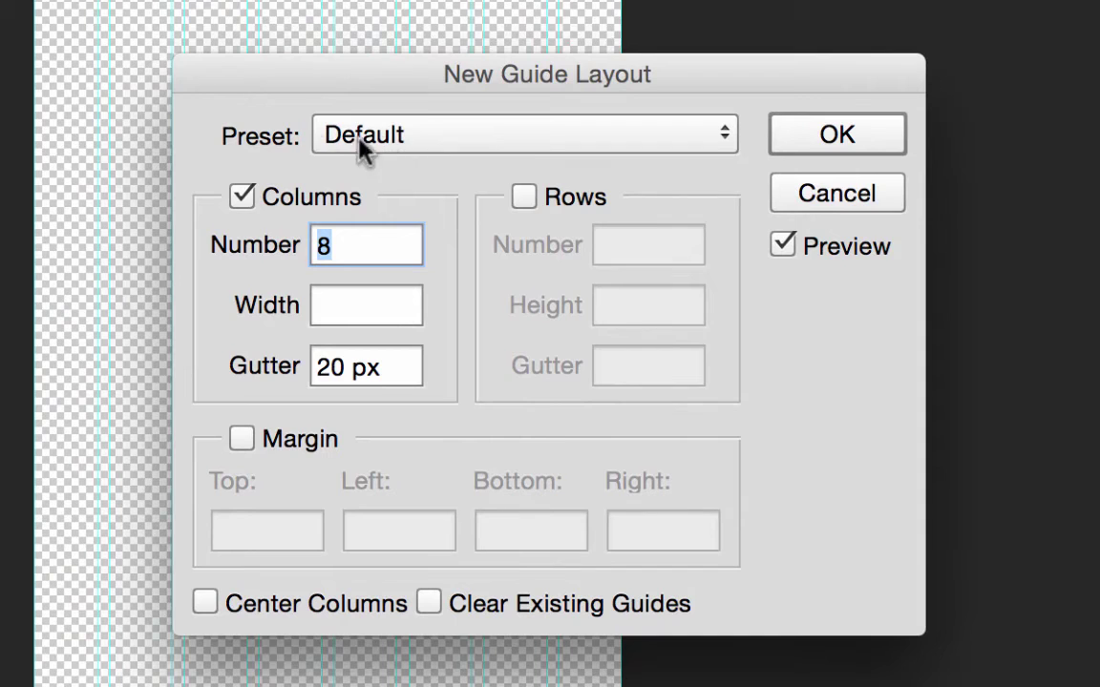
pyautogui.click(316, 134)
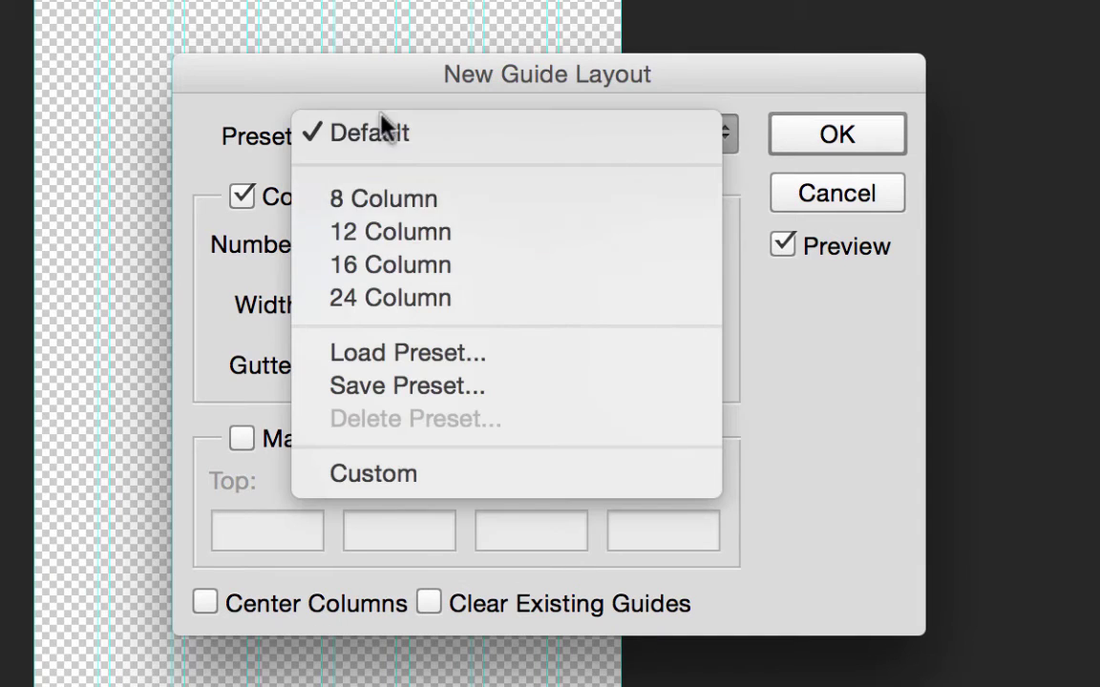
pyautogui.click(413, 240)
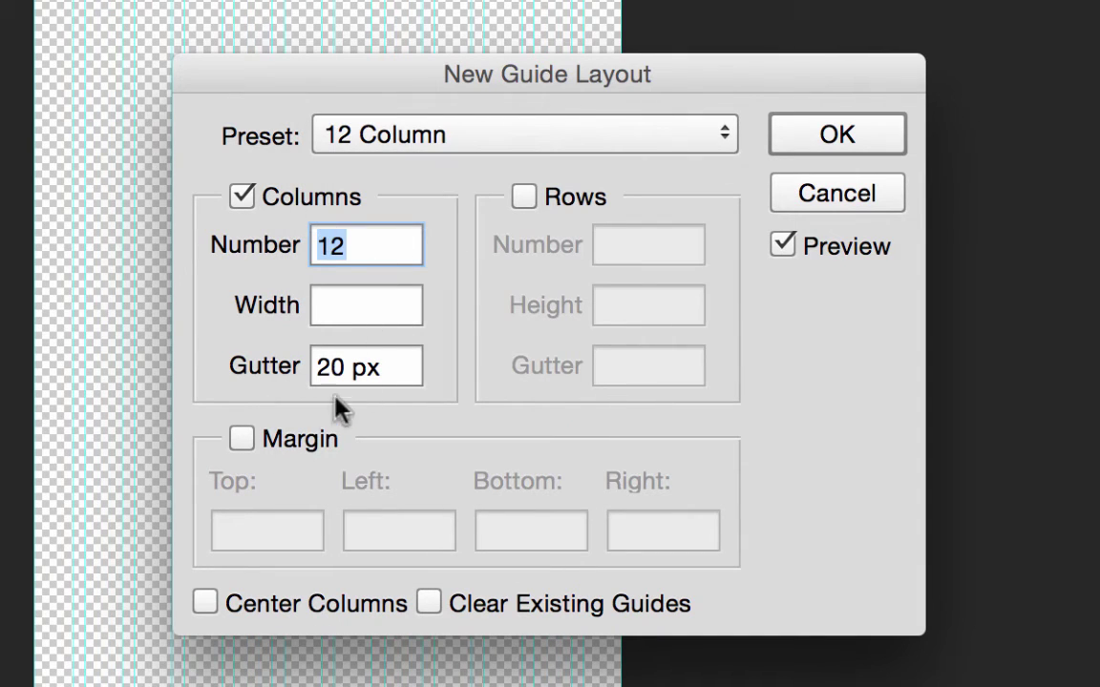
pyautogui.moveTo(400, 364); pyautogui.dragTo(216, 367)
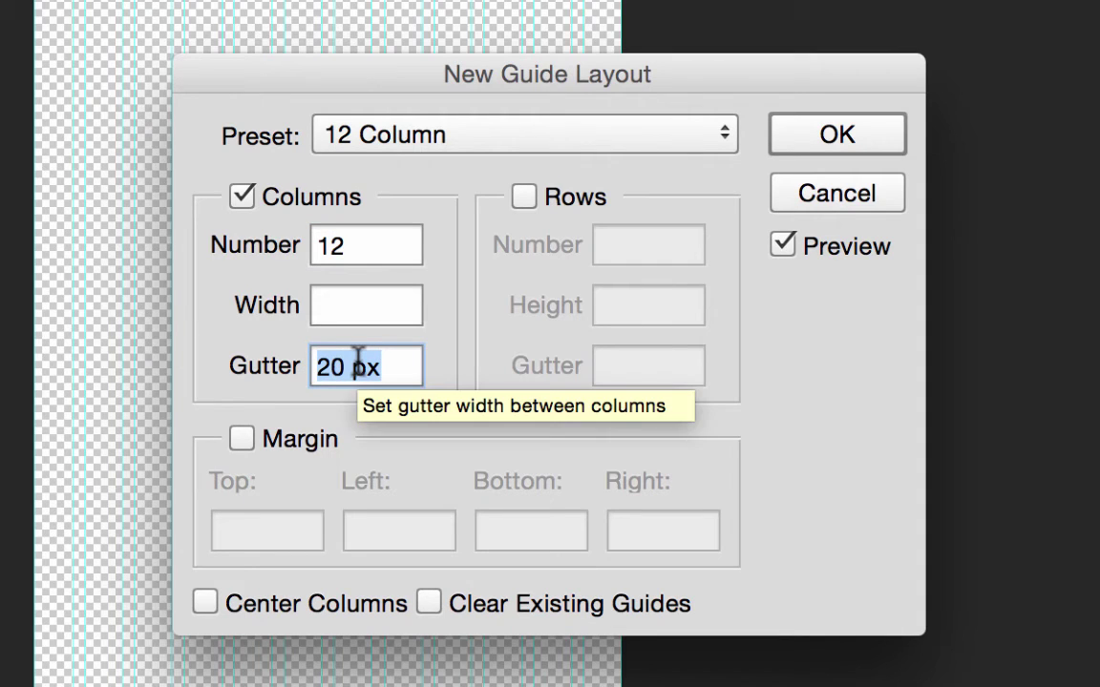
pyautogui.write('30')
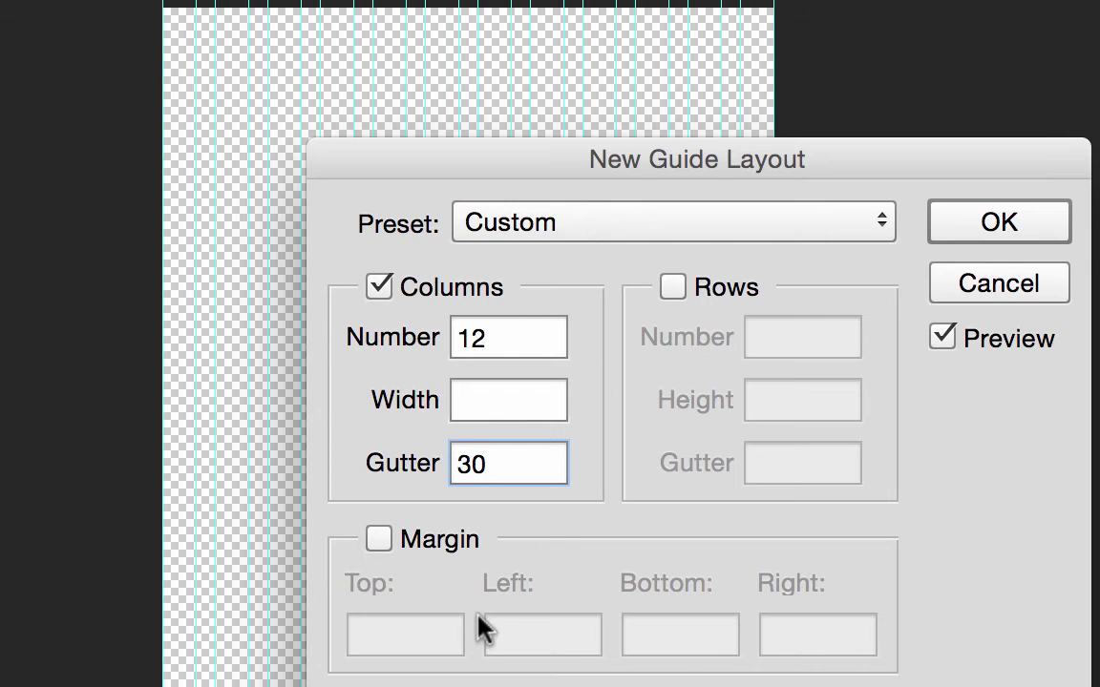
pyautogui.click(420, 540)
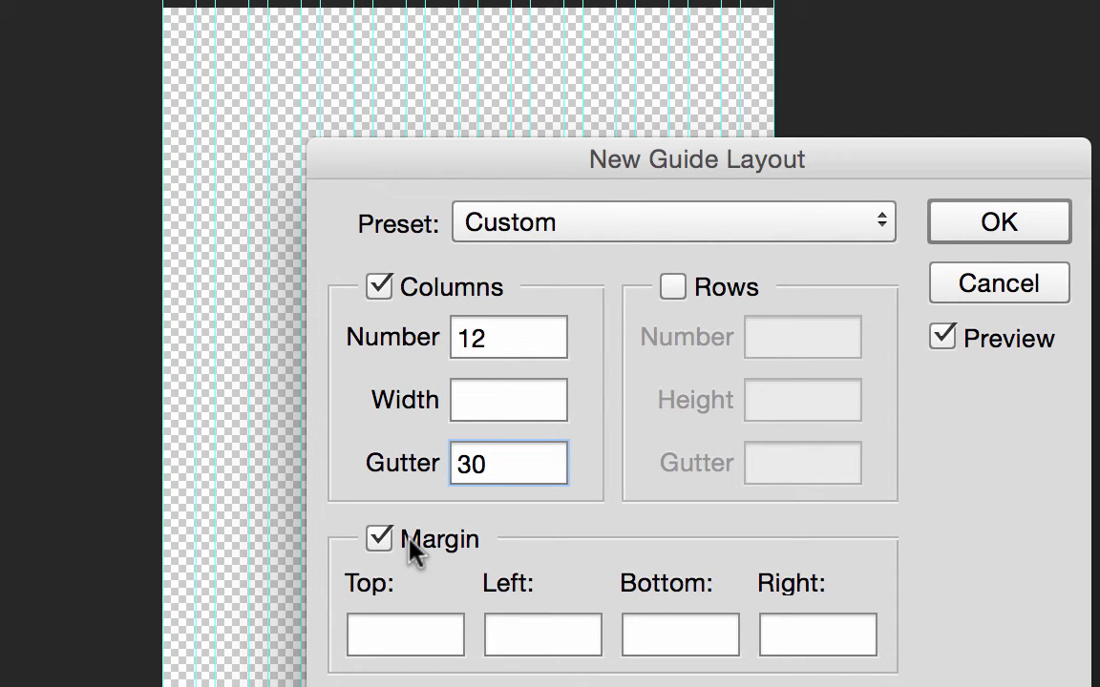
pyautogui.click(537, 630)
pyautogui.write('15')
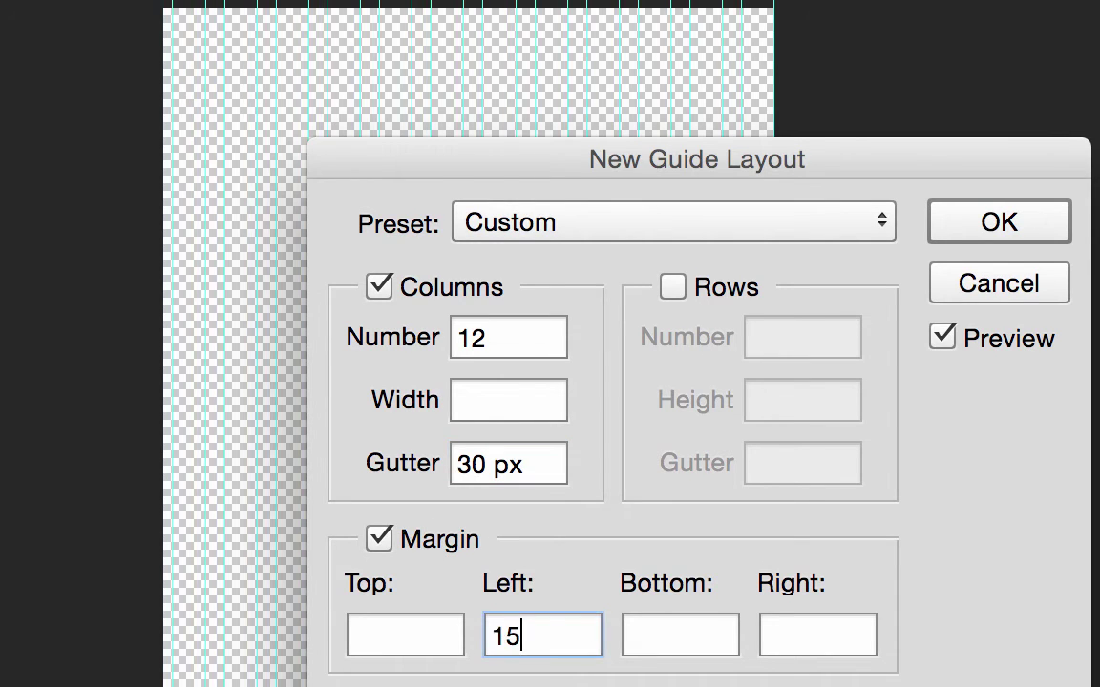
pyautogui.click(804, 632)
pyautogui.write('15')
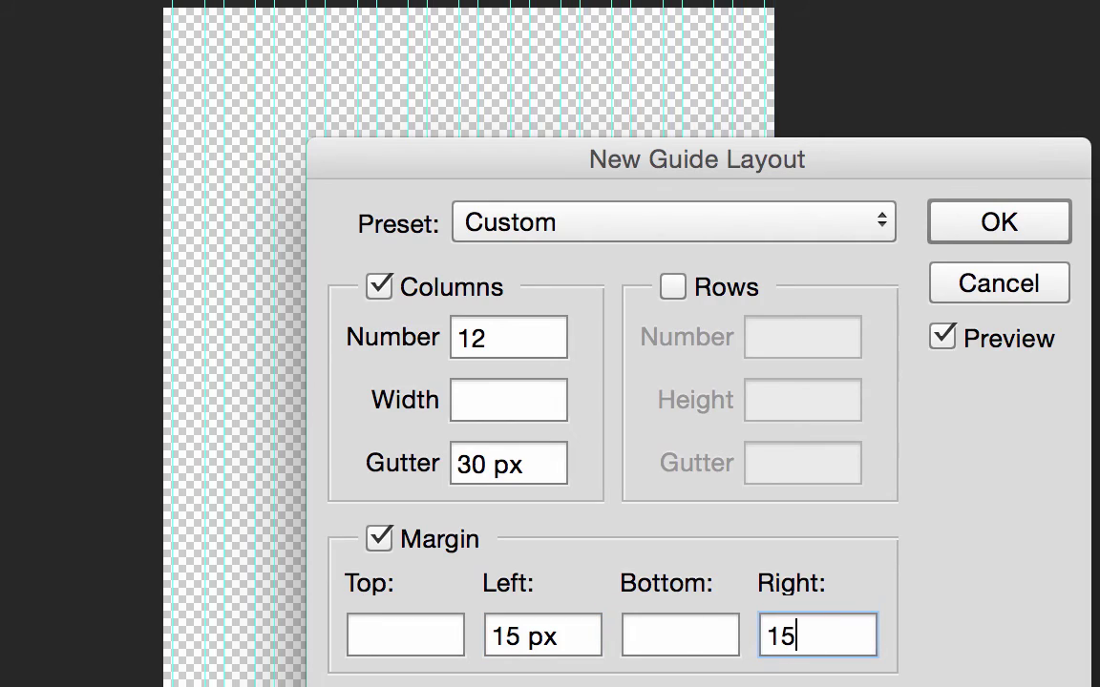
pyautogui.click(1004, 219)
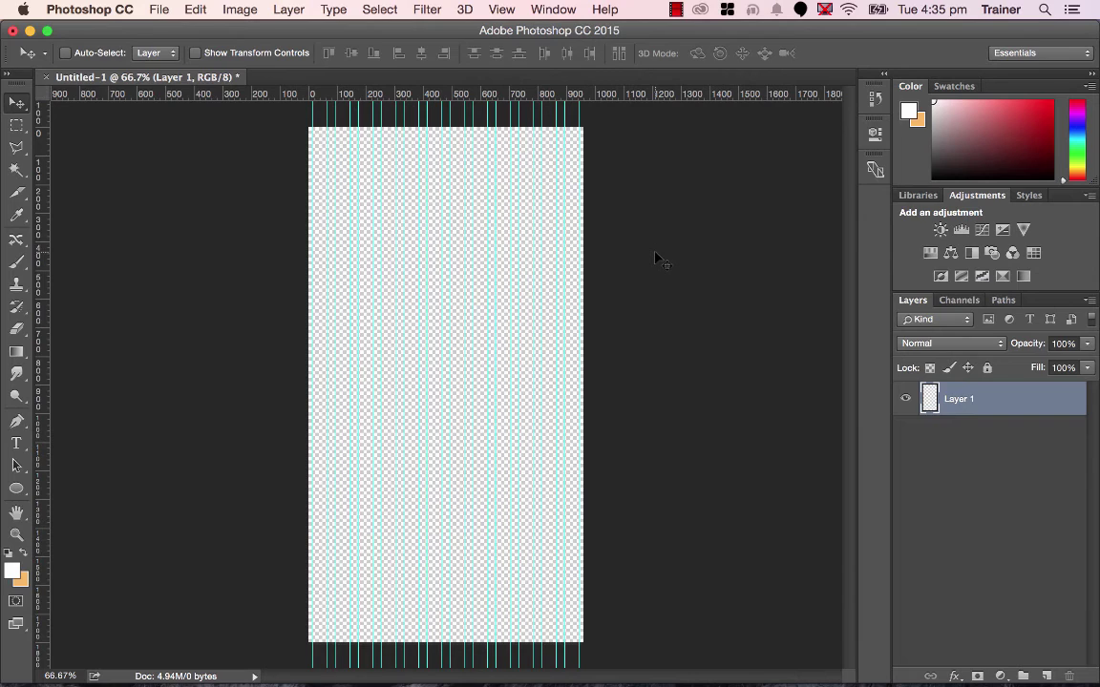